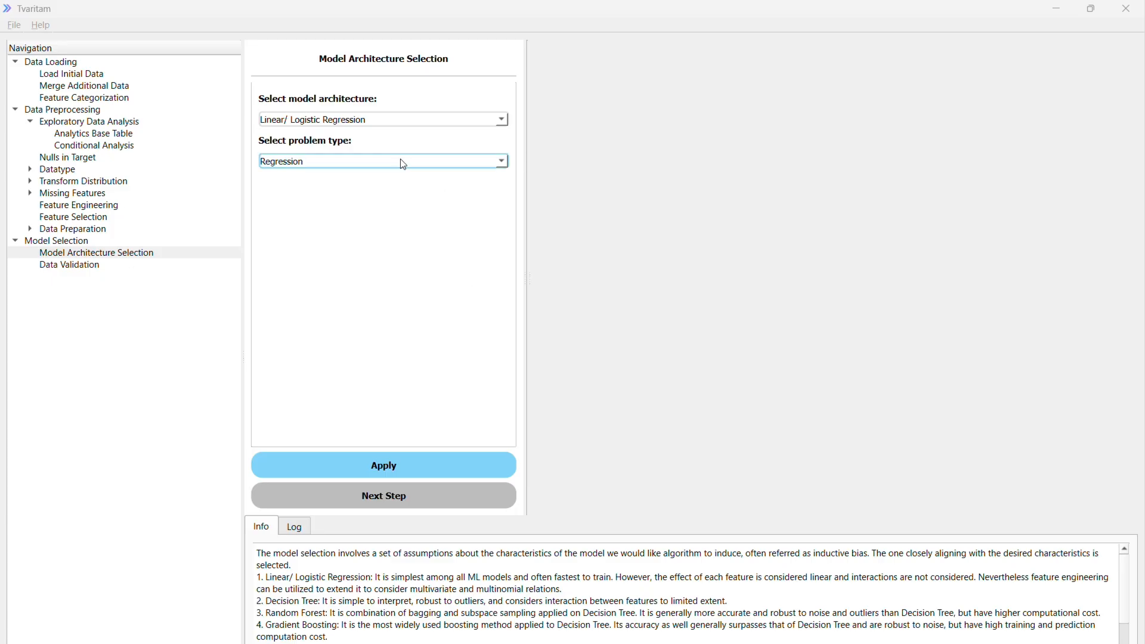
- Apply the Random Forest architecture with the Classification problem type and run the data validation
click(386, 119)
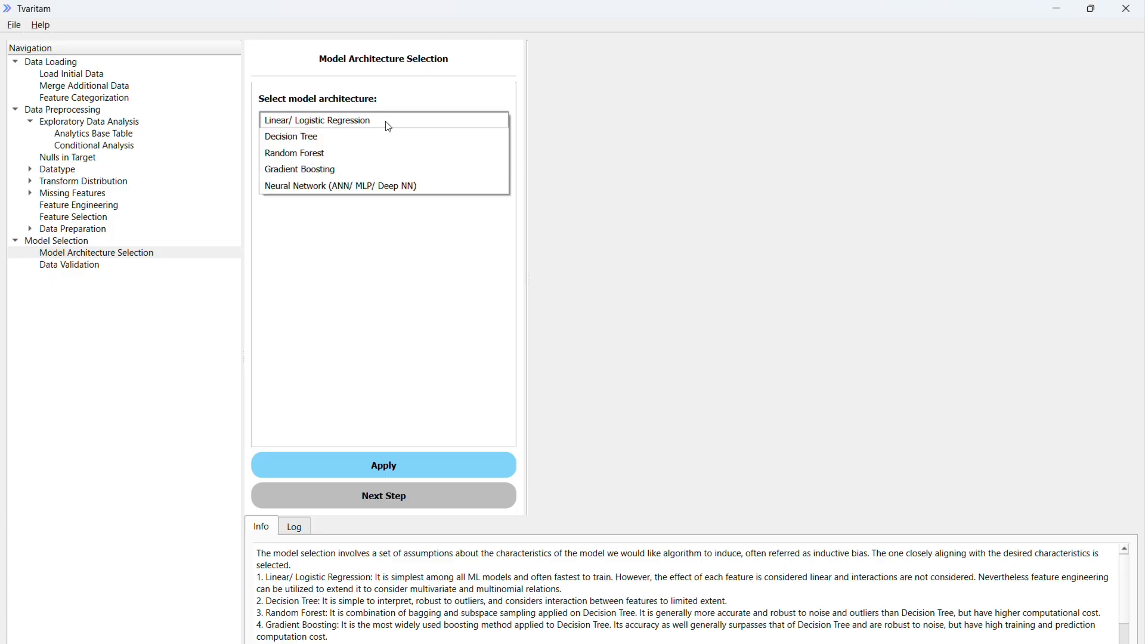
click(388, 153)
click(394, 159)
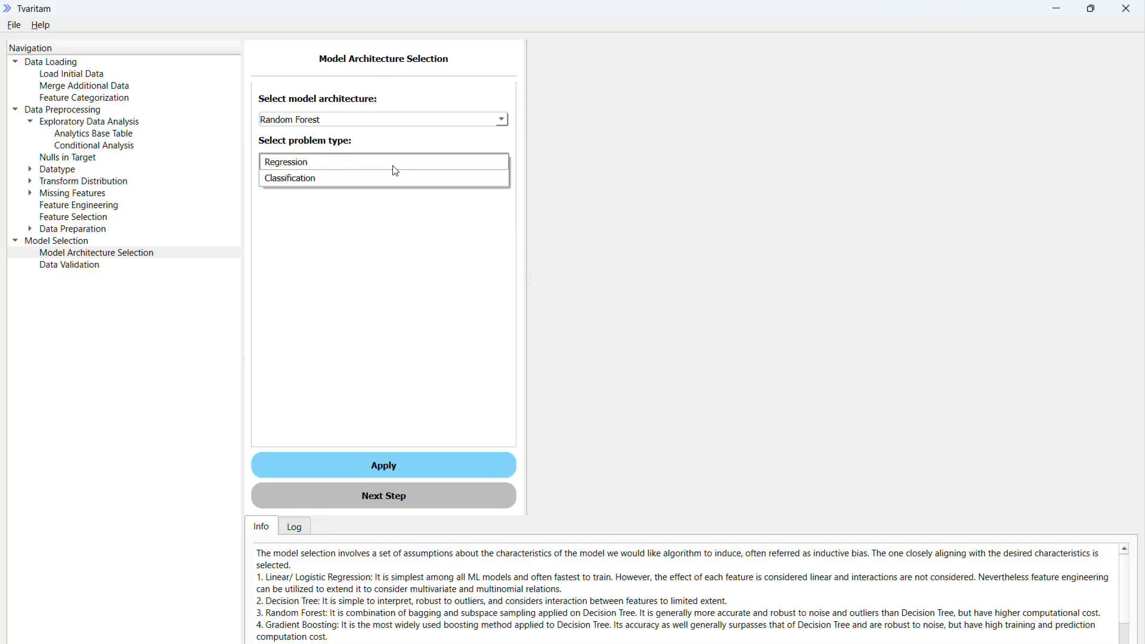
click(397, 183)
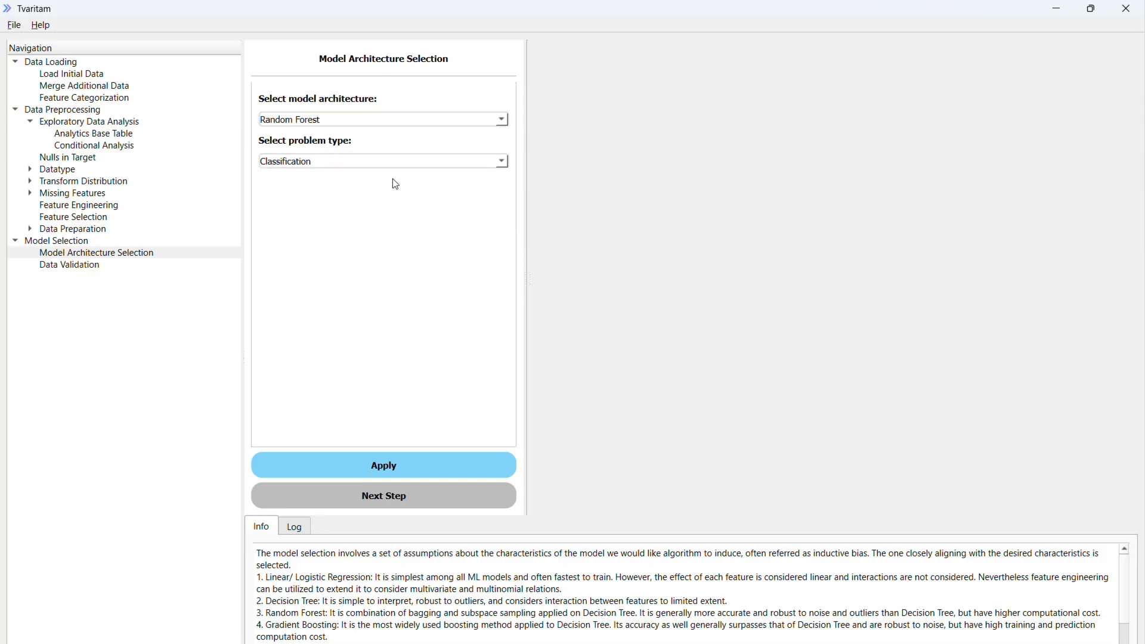
click(429, 460)
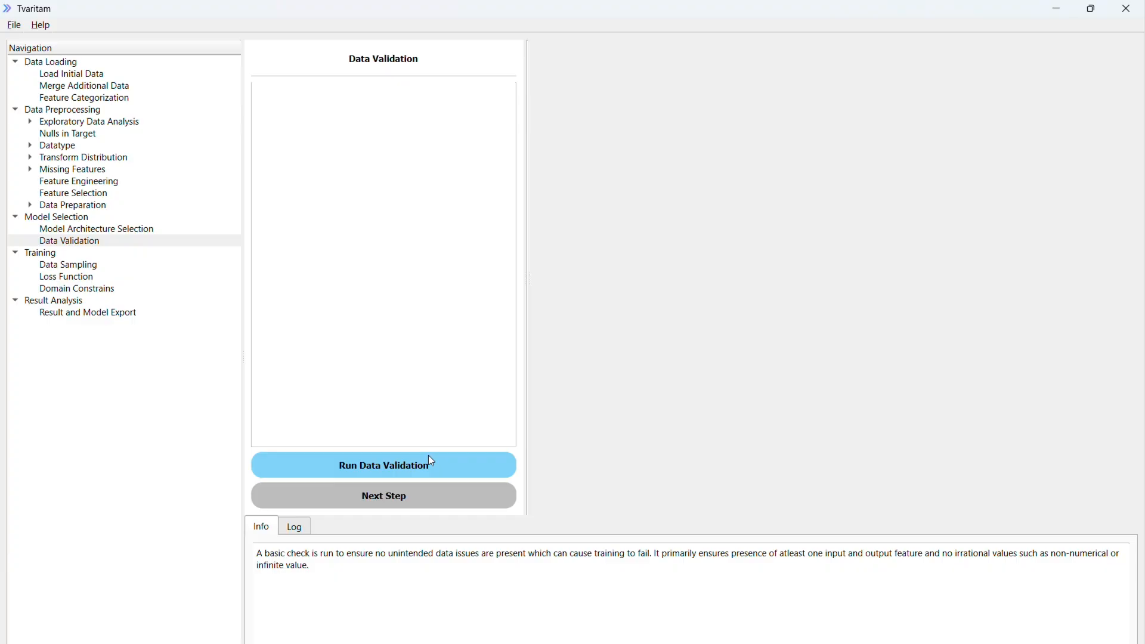
click(402, 465)
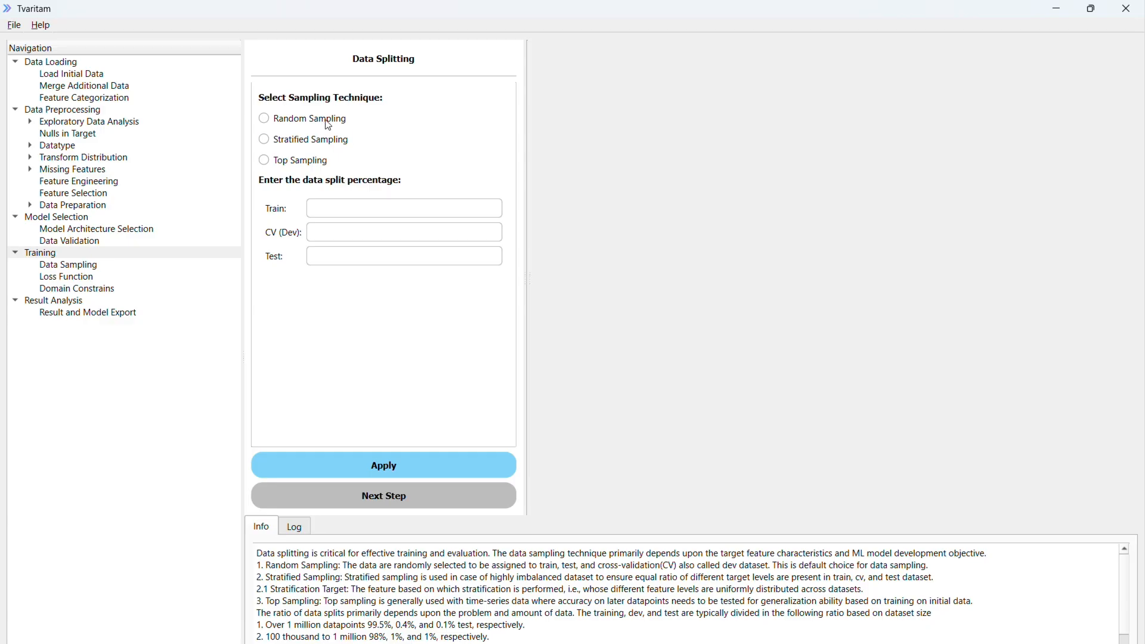
- Apply stratified sampling on Status with a data split of 70% train, 15% CV (Dev) and 15% test
click(309, 141)
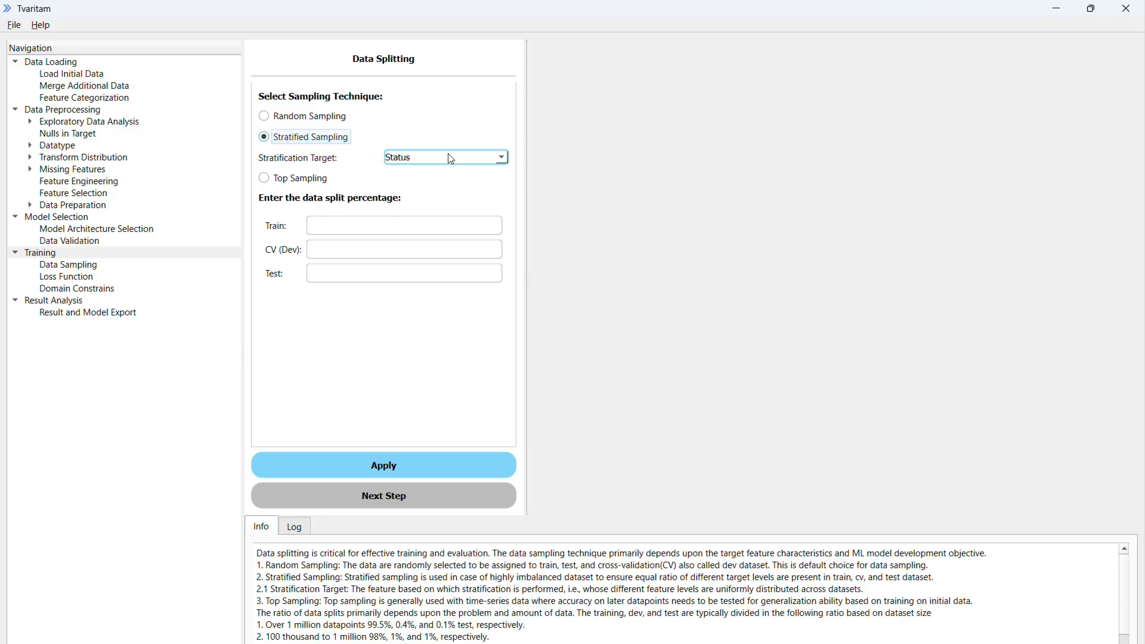
click(401, 232)
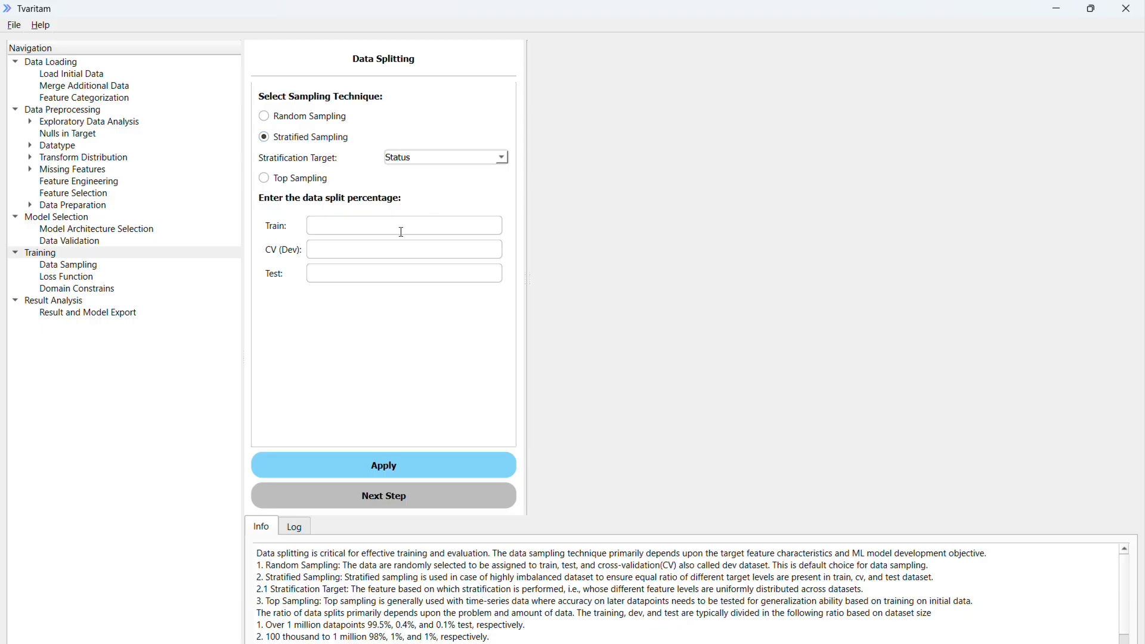
text(70)
key(Tab)
text(15)
key(Tab)
text(15)
click(415, 461)
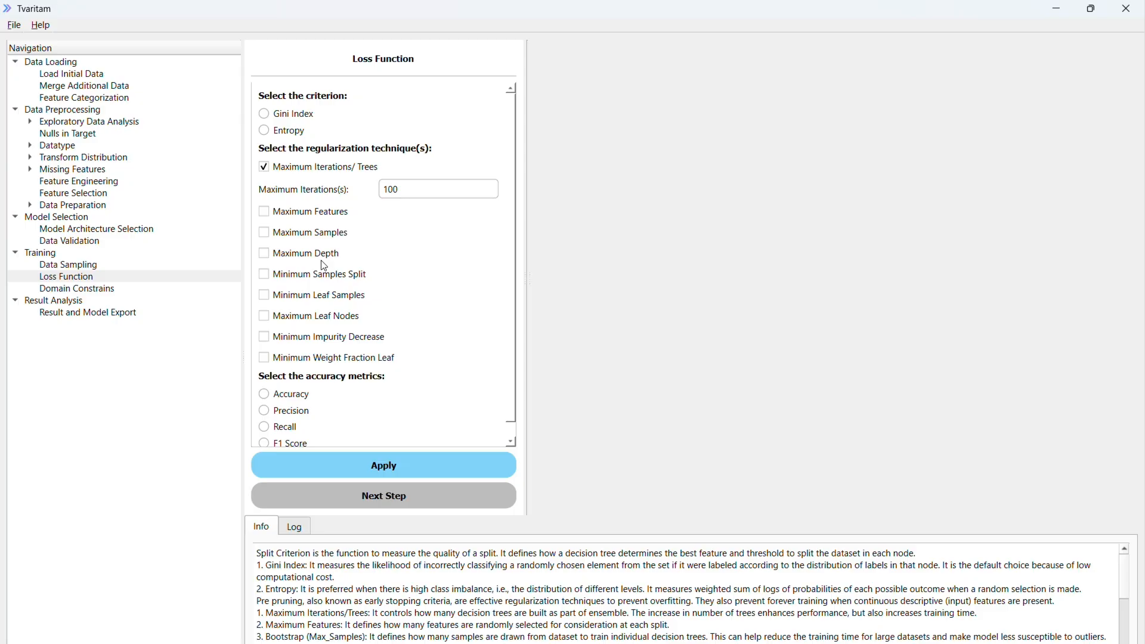
- Choose Gini Index as the split criterion and Accuracy as the accuracy metric for the loss function
click(275, 116)
scroll(342, 120, down, 1)
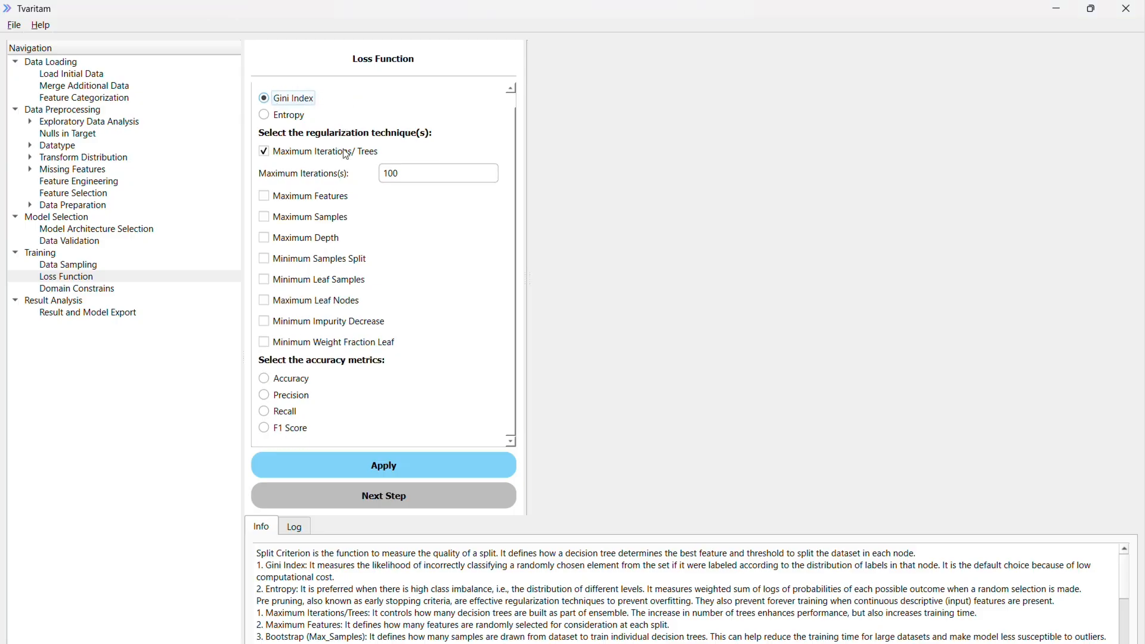
scroll(344, 213, up, 1)
scroll(345, 213, up, 1)
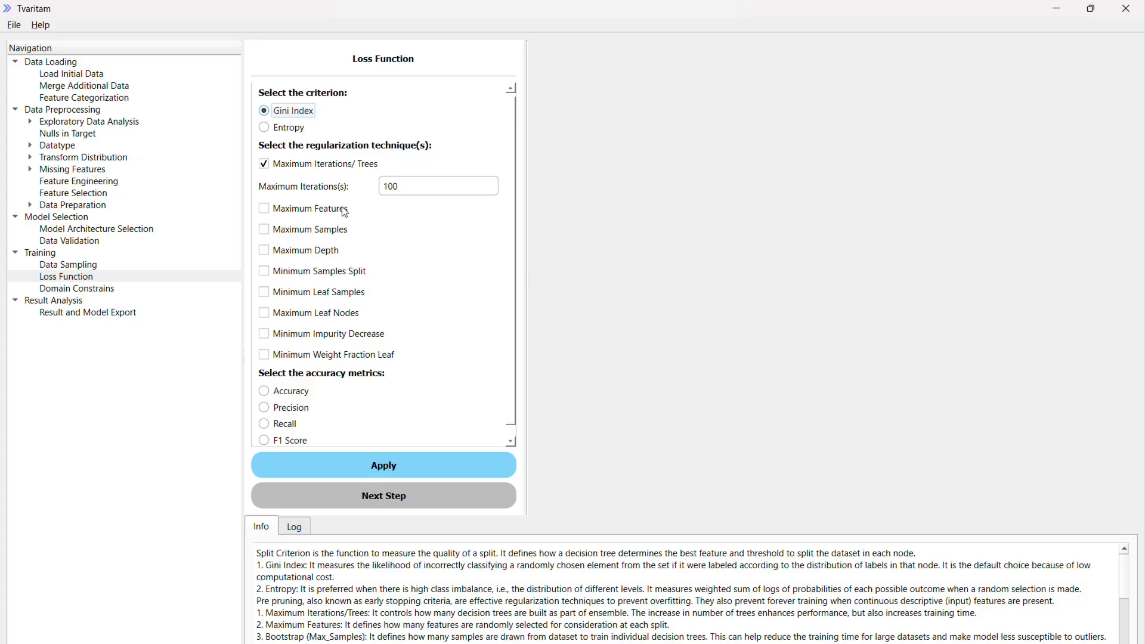
scroll(328, 298, down, 1)
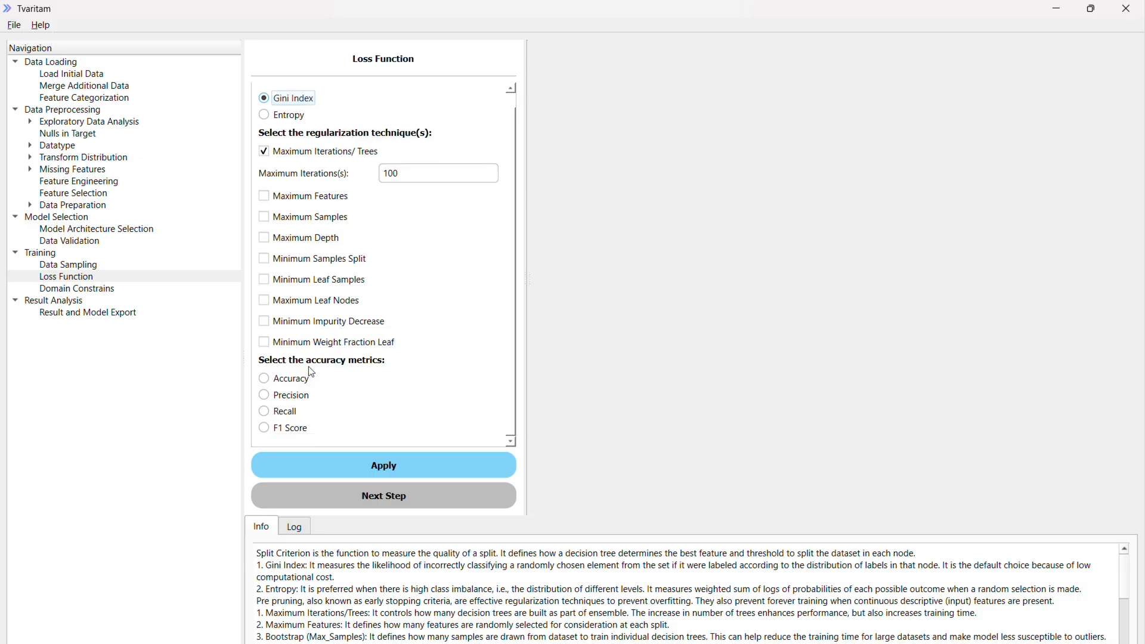
click(297, 381)
- Read the regularization descriptions and set the maximum iterations to 100,200,400
scroll(310, 406, up, 1)
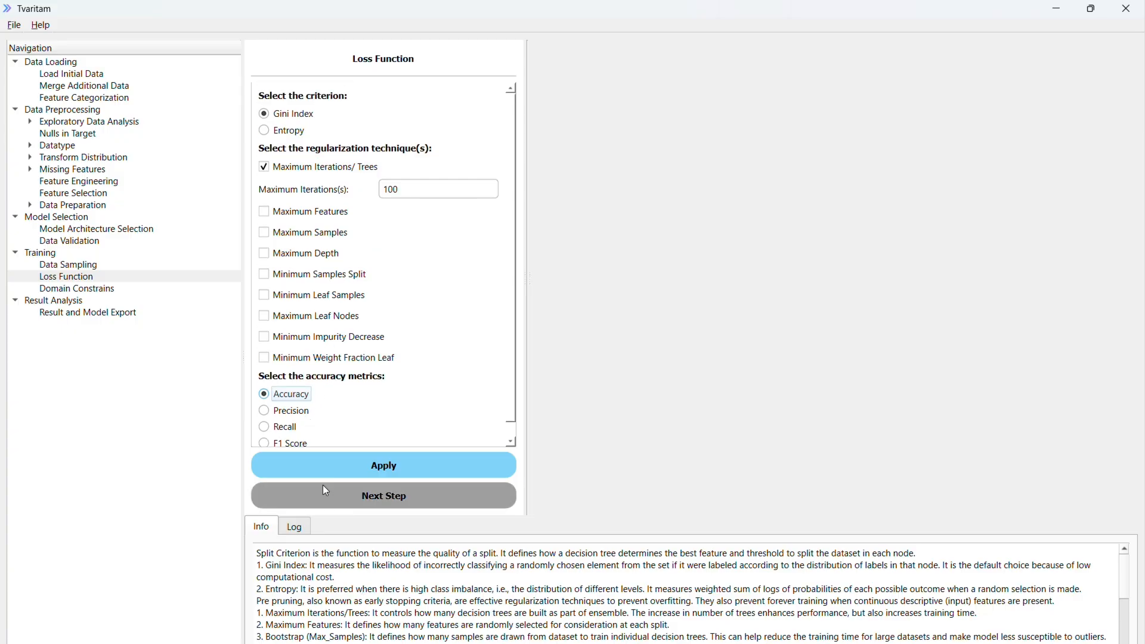
scroll(353, 597, down, 5)
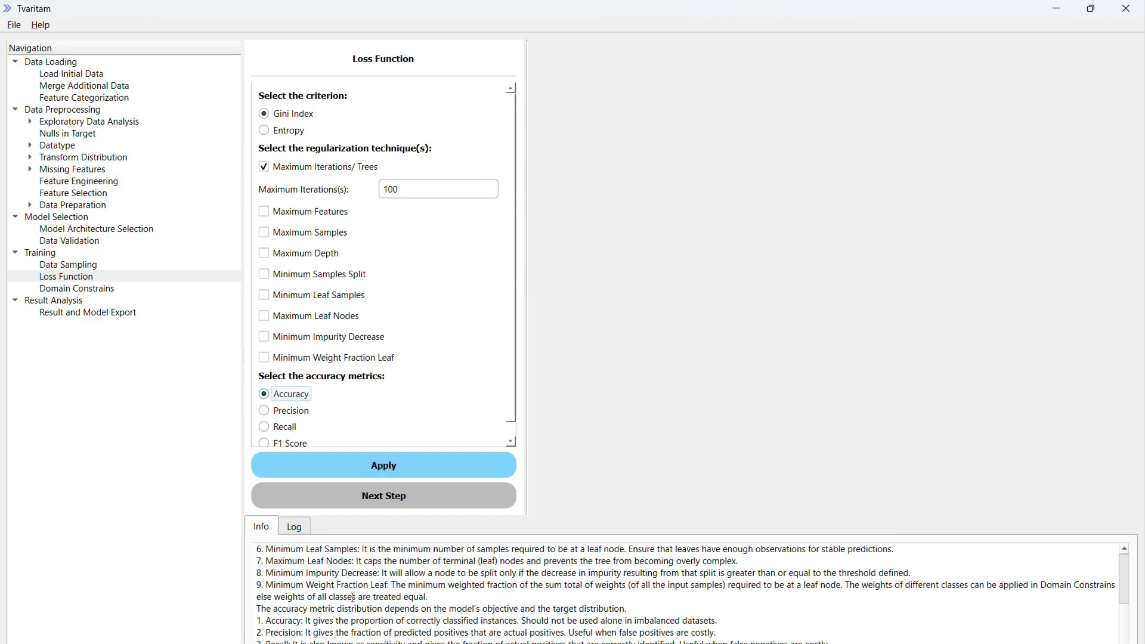
scroll(353, 599, up, 5)
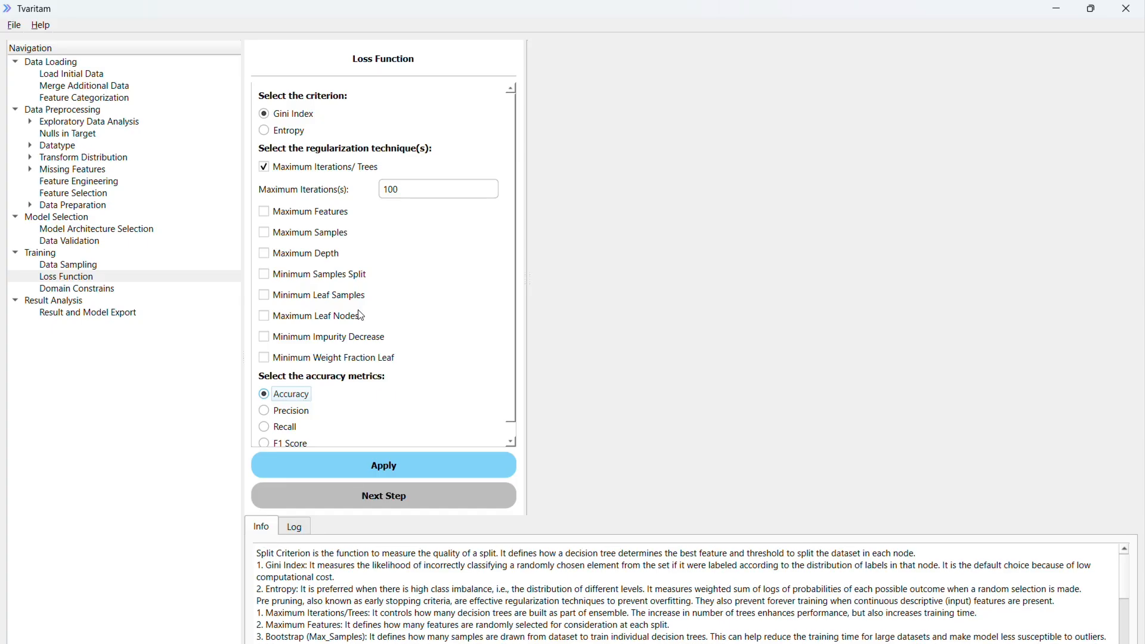
click(417, 185)
text(,200,400)
click(308, 259)
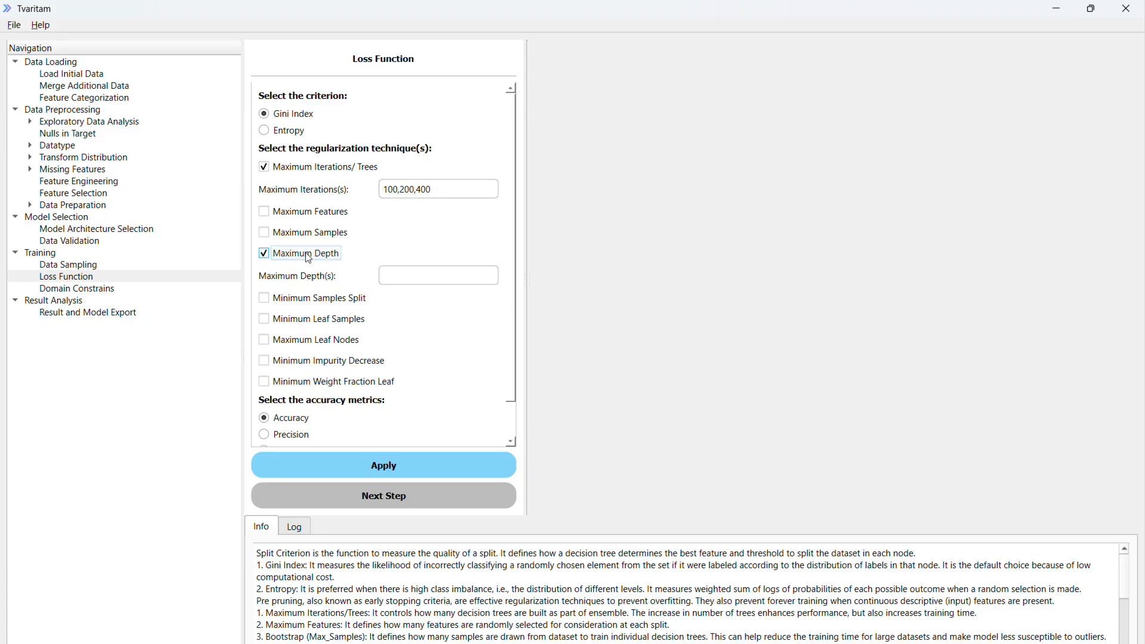
click(410, 275)
scroll(396, 598, down, 3)
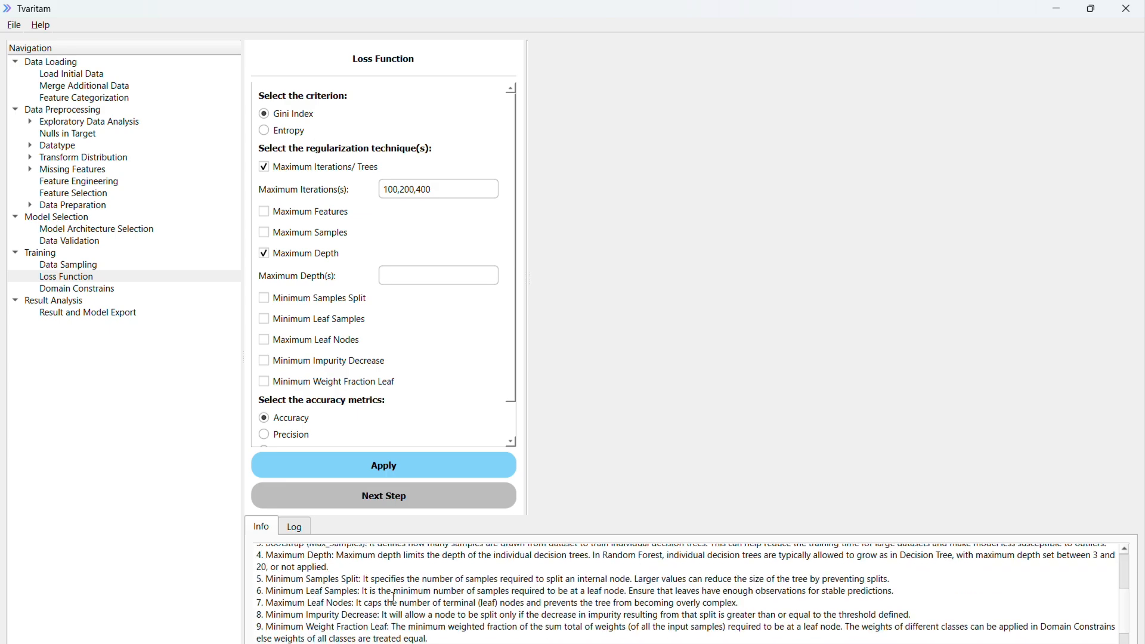
scroll(396, 597, up, 1)
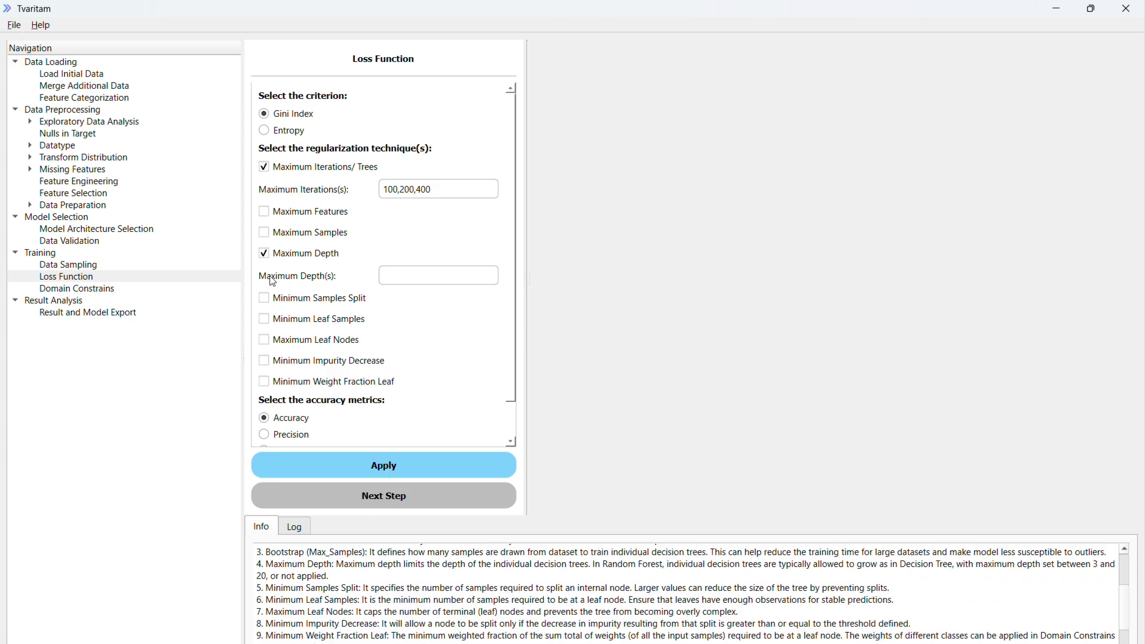
click(264, 254)
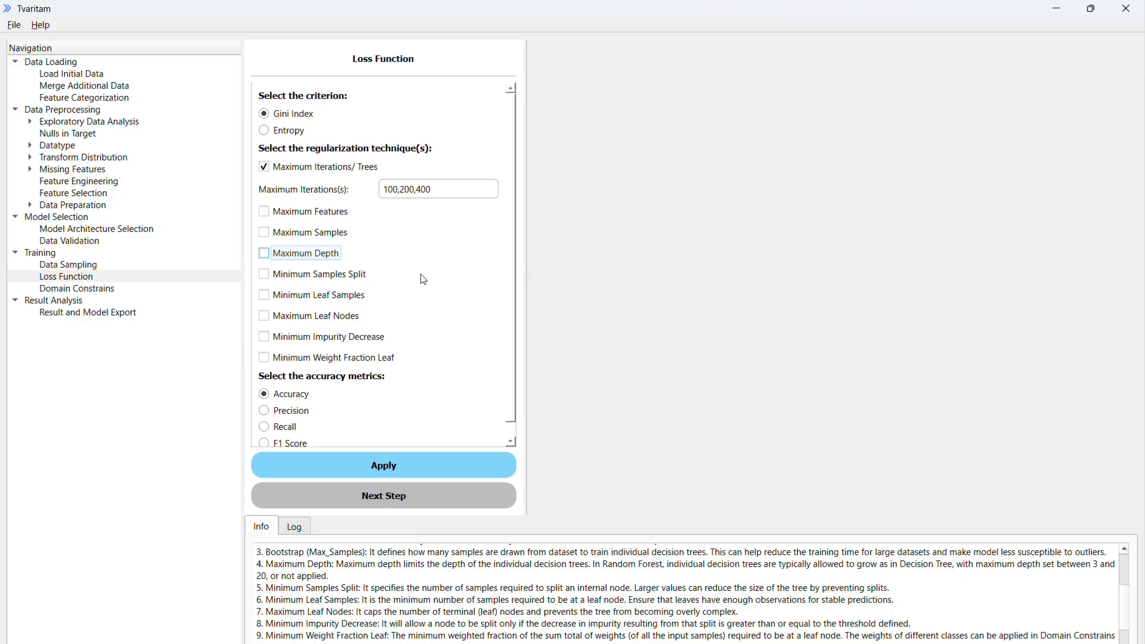
- Review the chosen loss function options and apply them to continue to the domain constraints
scroll(459, 317, down, 1)
scroll(460, 317, up, 1)
click(422, 465)
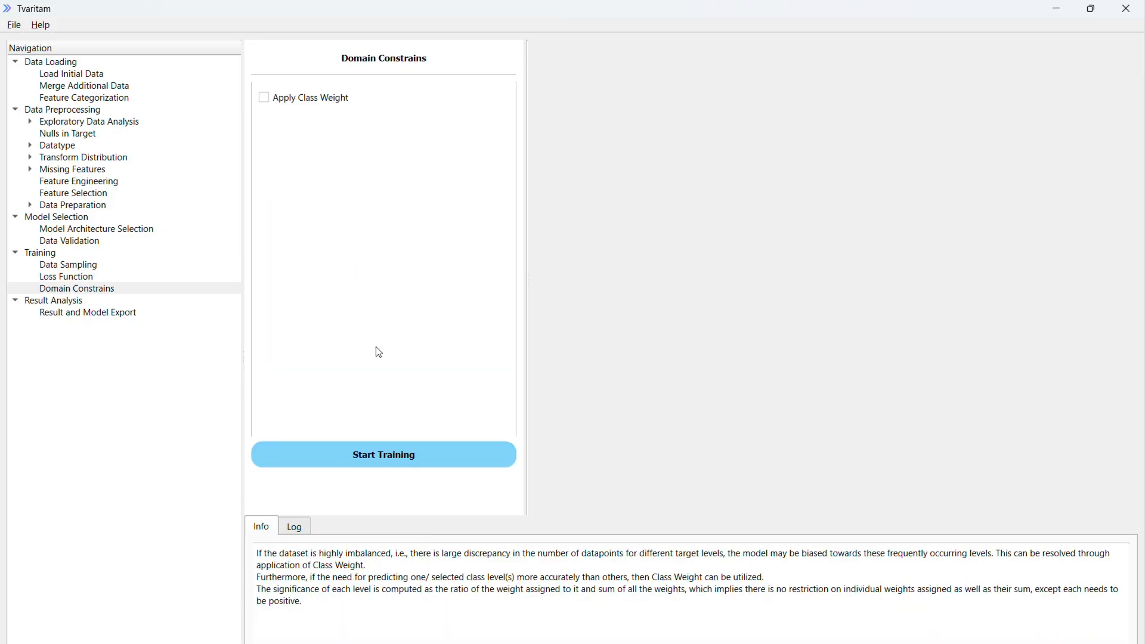
- Try class weights of 1, 2 and 4 for target levels 0, 1 and 2, and turn class weighting back off
click(265, 99)
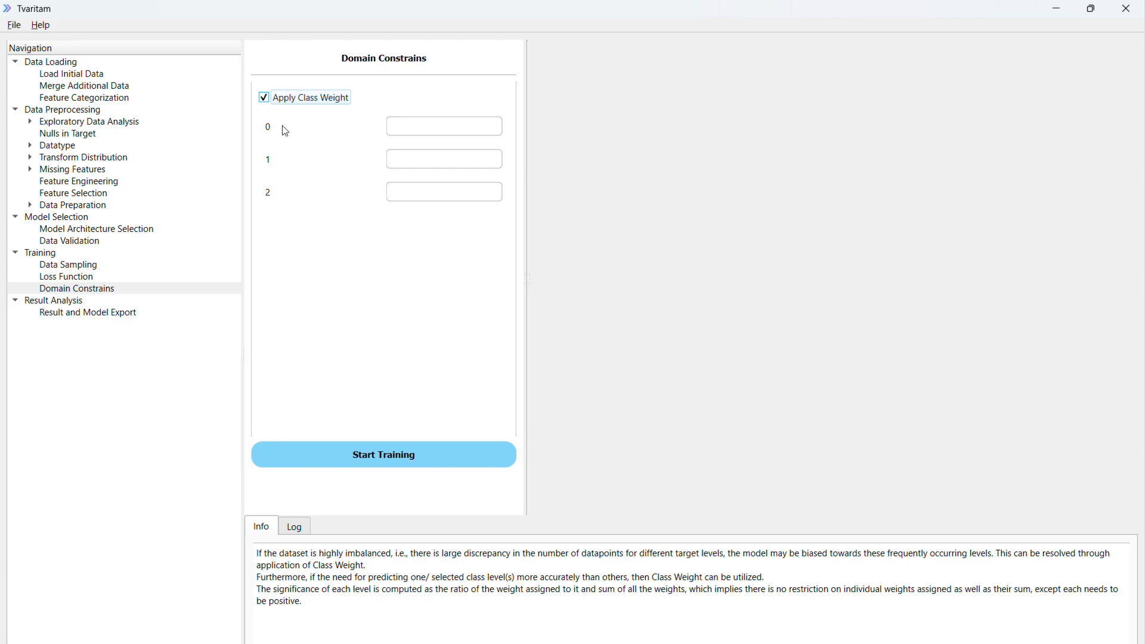
click(447, 122)
text(1)
key(Tab)
text(2)
key(Tab)
text(4)
click(270, 106)
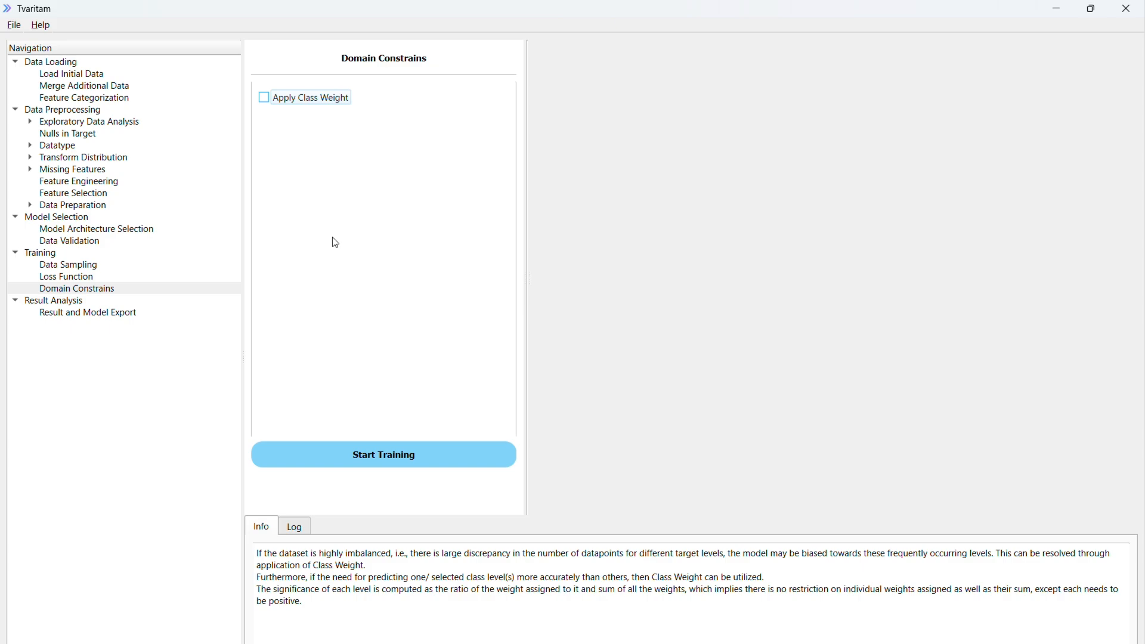
- Train the models without class weights and compare their training and CV metrics in the results table
click(404, 460)
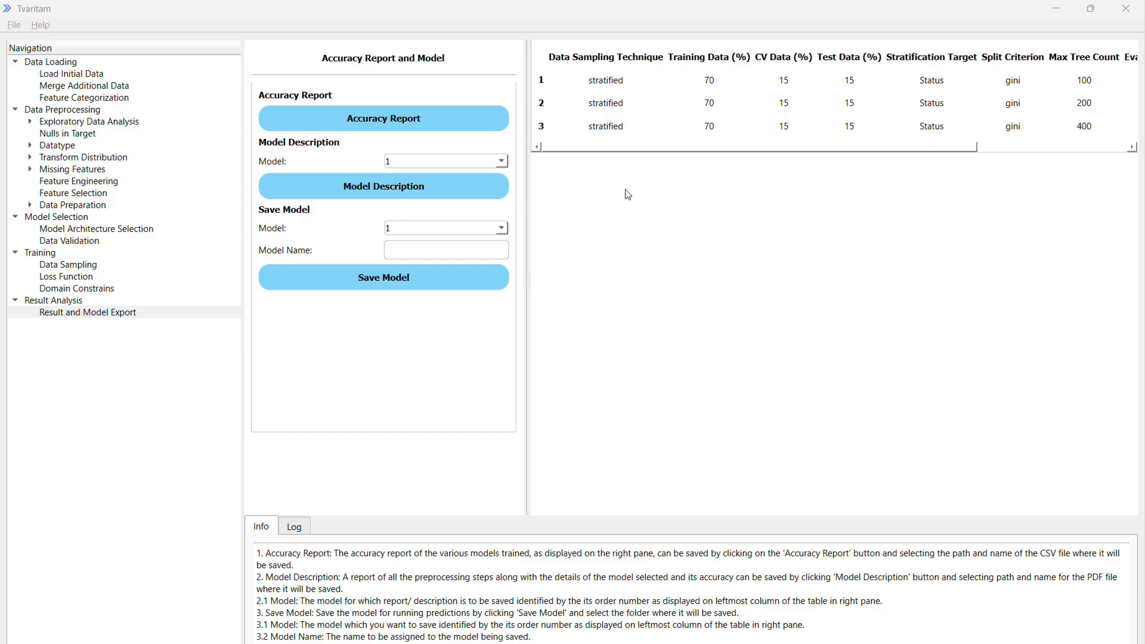
drag(634, 149, 995, 139)
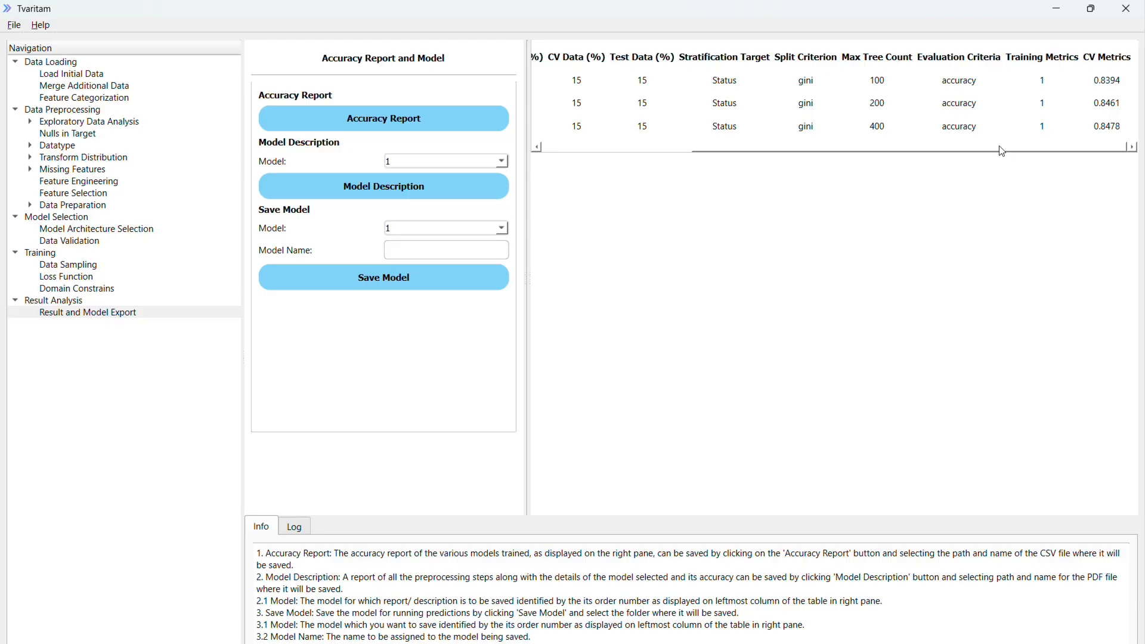
drag(1003, 150, 953, 154)
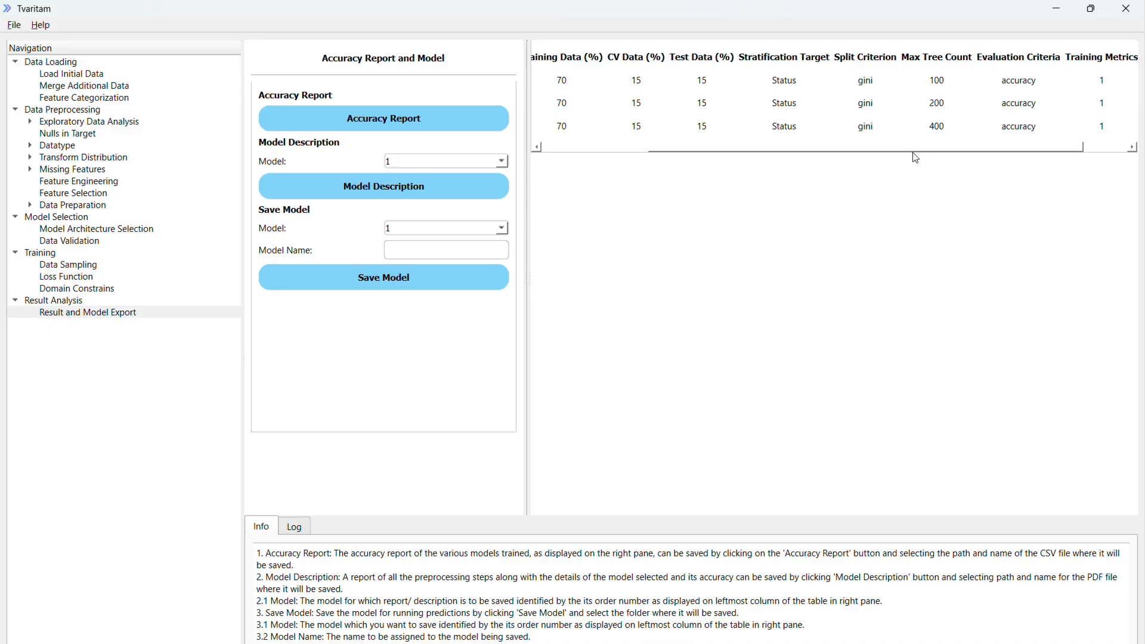
drag(847, 146, 834, 148)
mouse_move(740, 147)
mouse_down()
mouse_move(762, 145)
mouse_move(722, 141)
mouse_up()
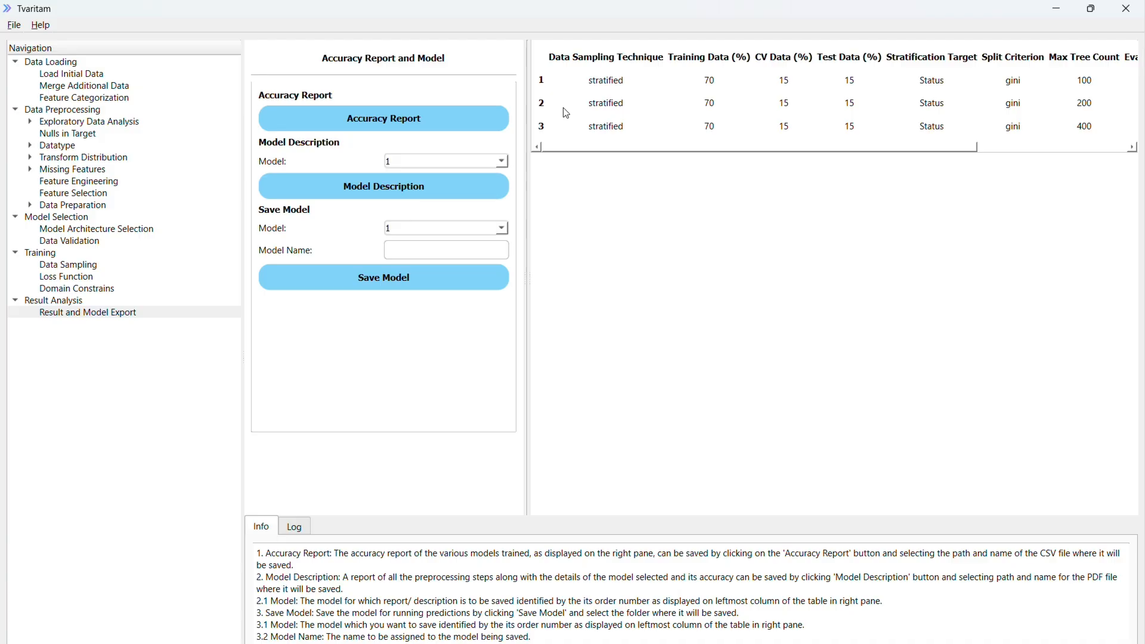
- Check the model choices and loss function settings again, and return to the trained models' results table
click(461, 160)
click(432, 172)
drag(961, 148, 822, 149)
click(140, 276)
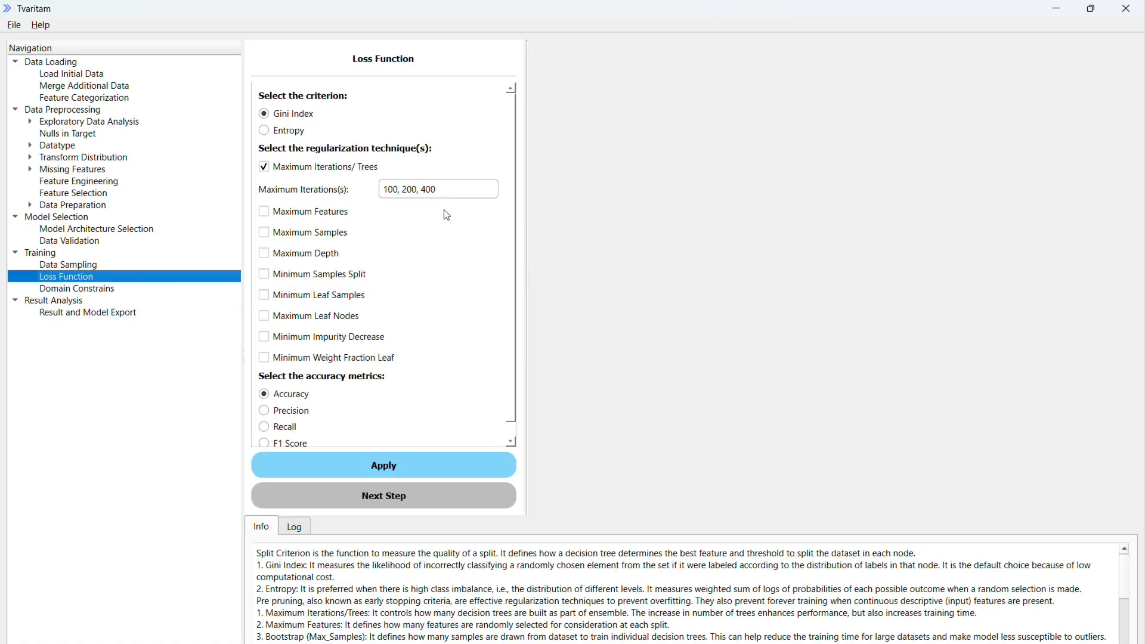
click(170, 313)
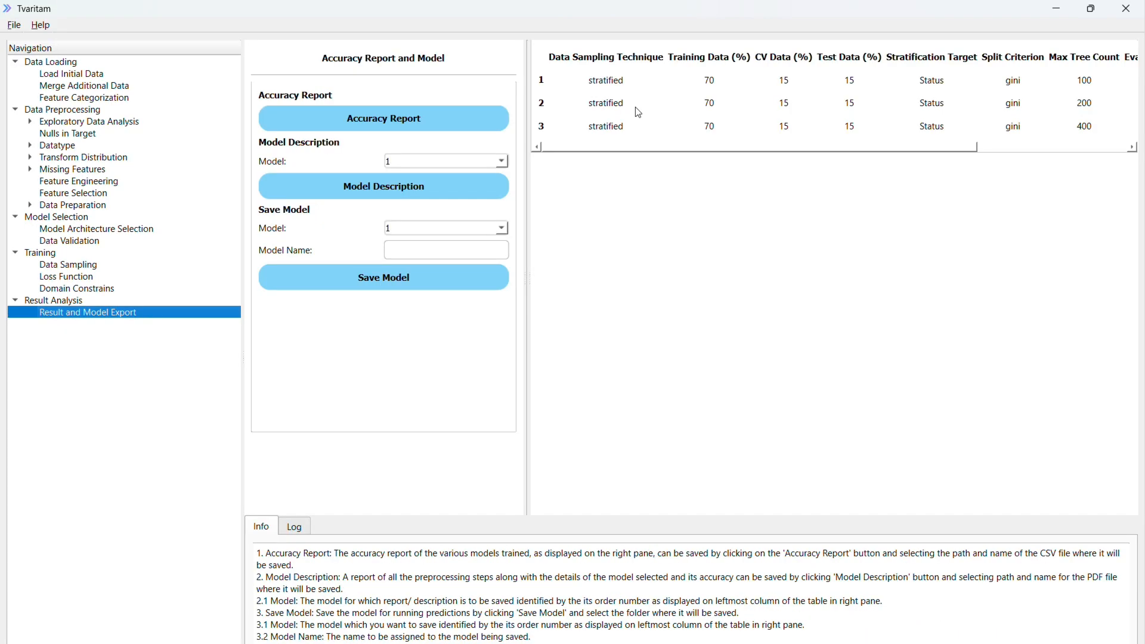
drag(724, 149, 655, 138)
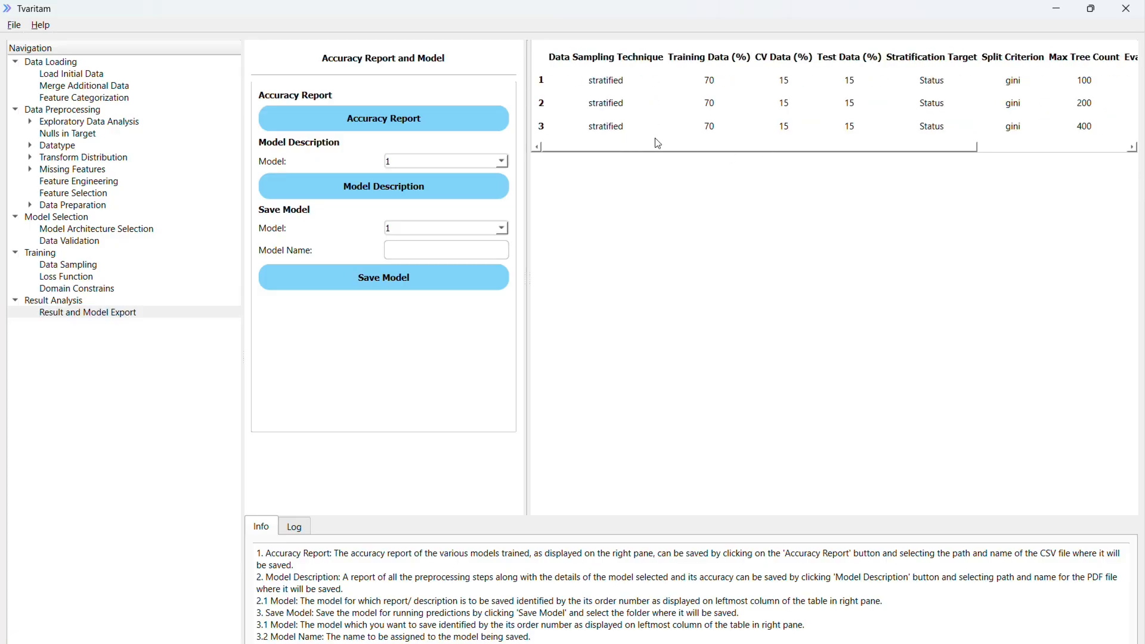